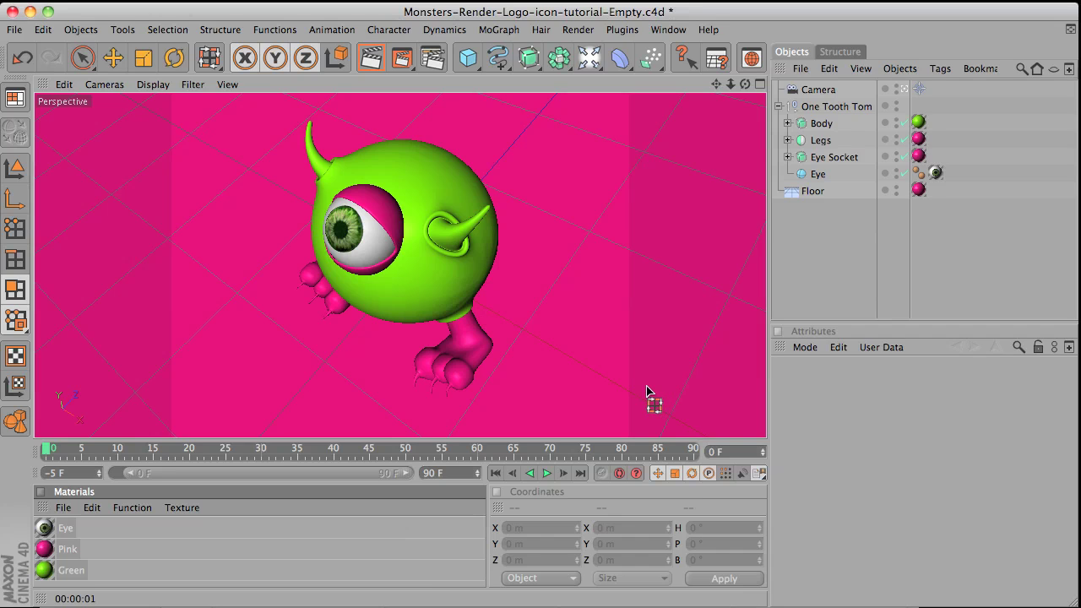
- Return to the monster scene and render the active viewport to preview the current lighting
{"action": "left_click_drag", "start_coordinate": [647, 391], "coordinate": [210, 541]}
{"action": "left_click_drag", "start_coordinate": [46, 572], "coordinate": [259, 355]}
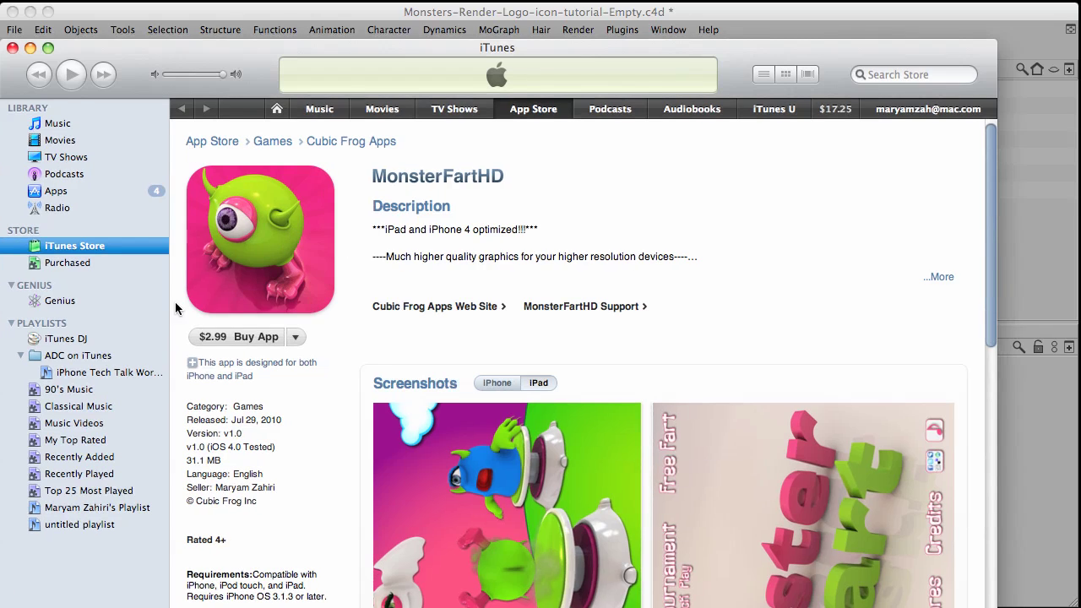
{"action": "left_click", "coordinate": [30, 48]}
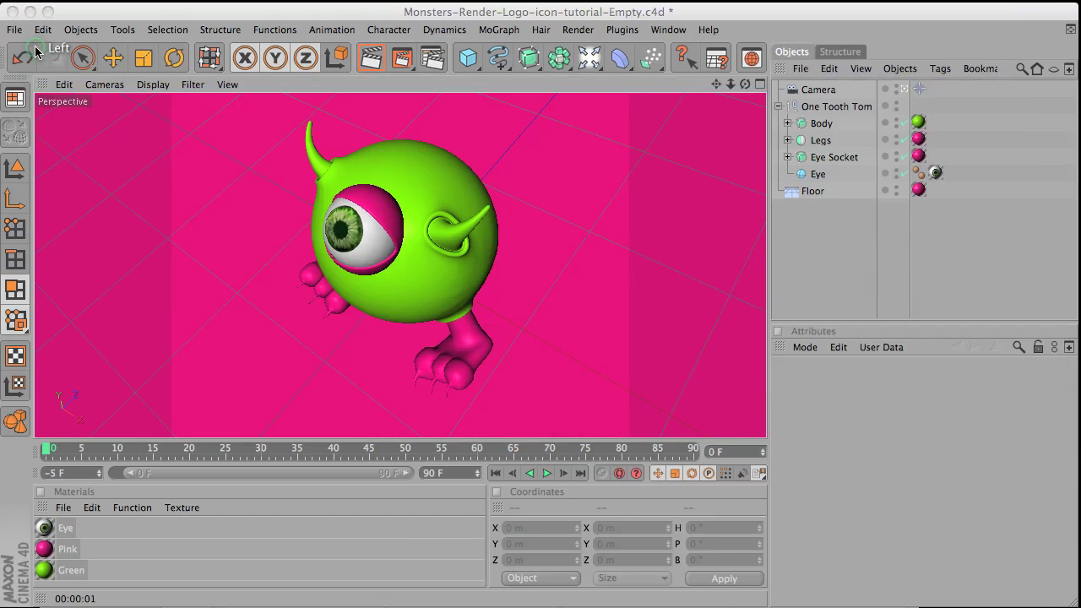
{"action": "left_click", "coordinate": [578, 30]}
{"action": "left_click", "coordinate": [585, 53]}
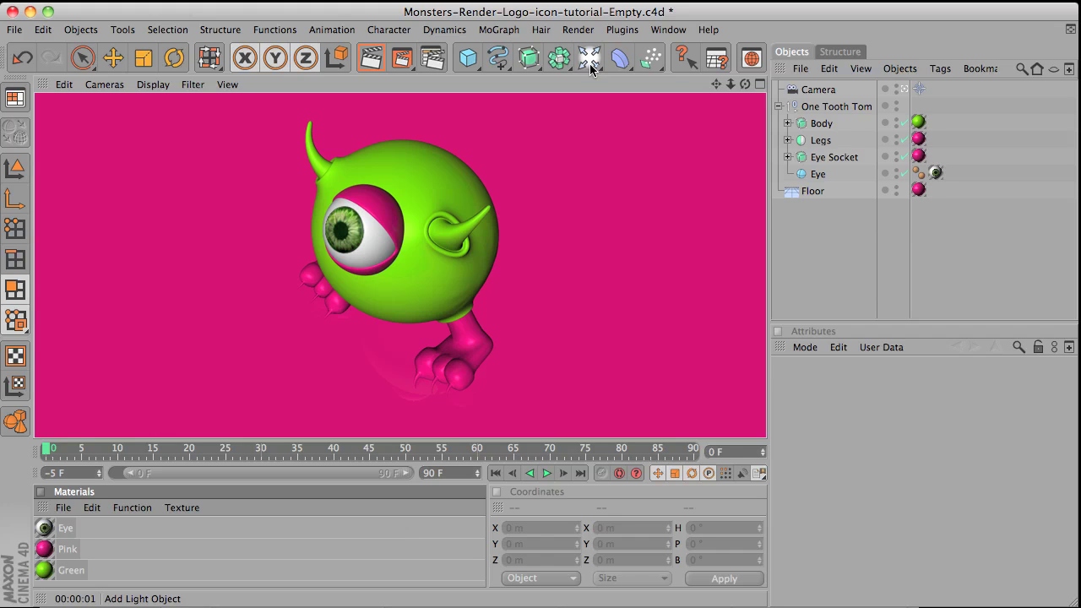
- Add a Sky object from the light palette and re-render the viewport with Render View
{"action": "left_click_drag", "start_coordinate": [589, 63], "coordinate": [880, 135]}
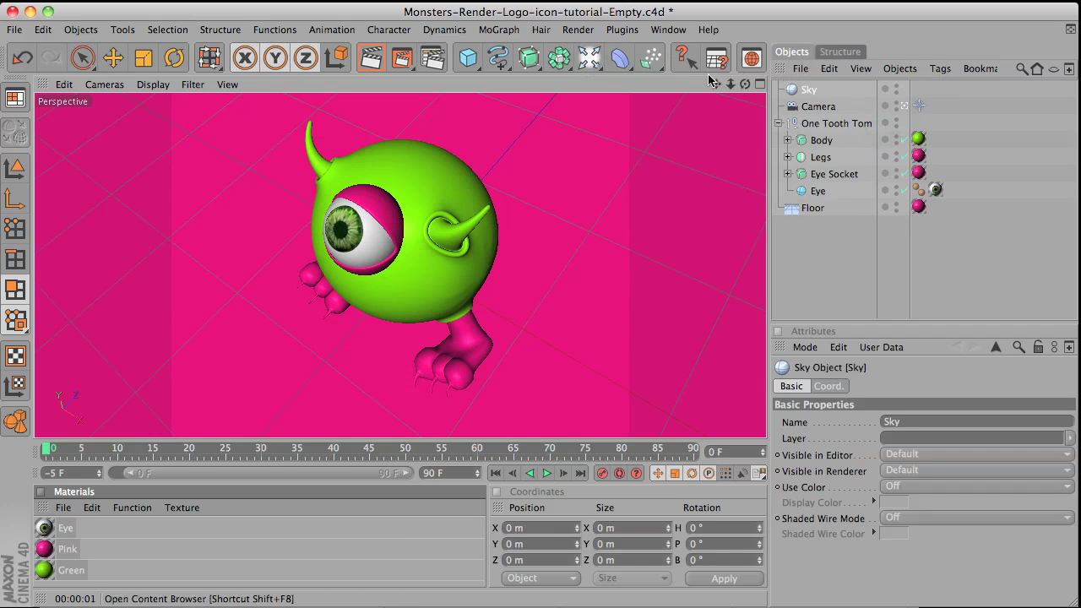
{"action": "left_click", "coordinate": [579, 30]}
{"action": "left_click", "coordinate": [571, 53]}
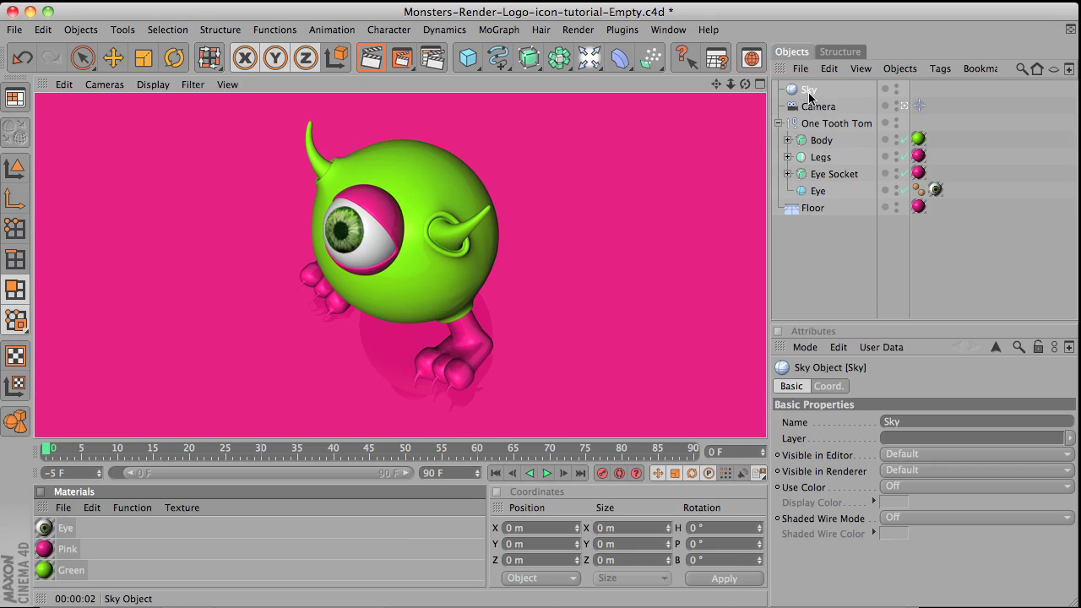
- Create a new material, enable Luminance, and choose Church_HarvestLobby.hdr as its luminance texture
{"action": "left_click", "coordinate": [67, 511]}
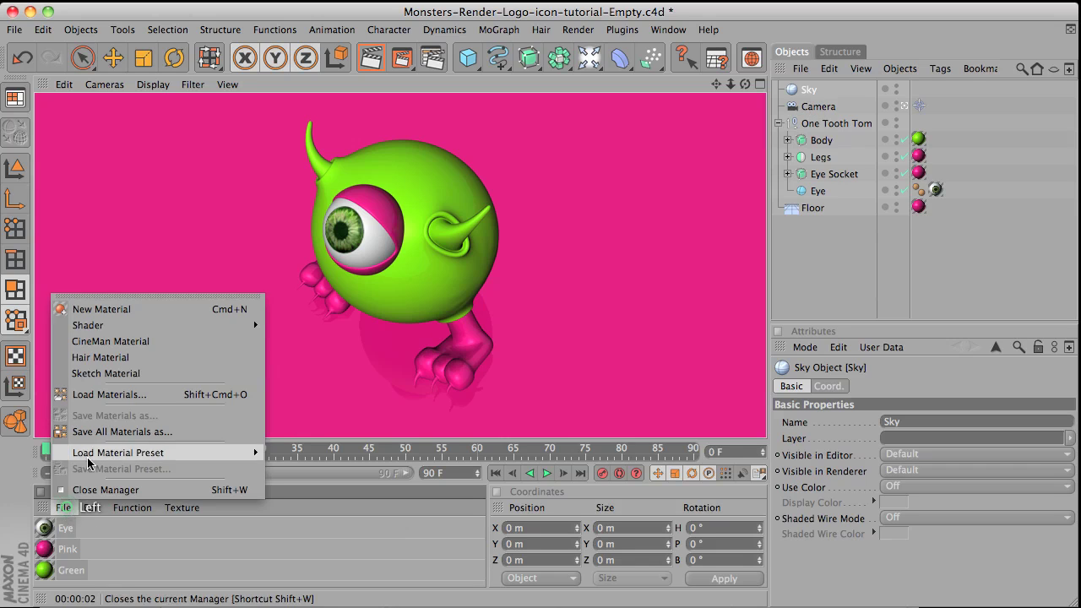
{"action": "left_click", "coordinate": [110, 311]}
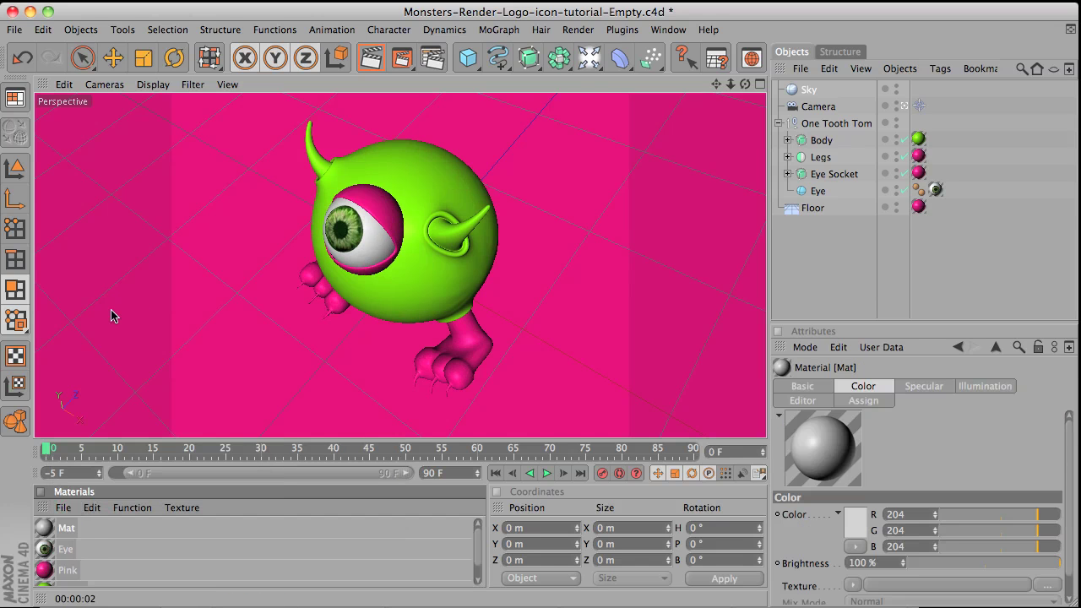
{"action": "double_click", "coordinate": [44, 530]}
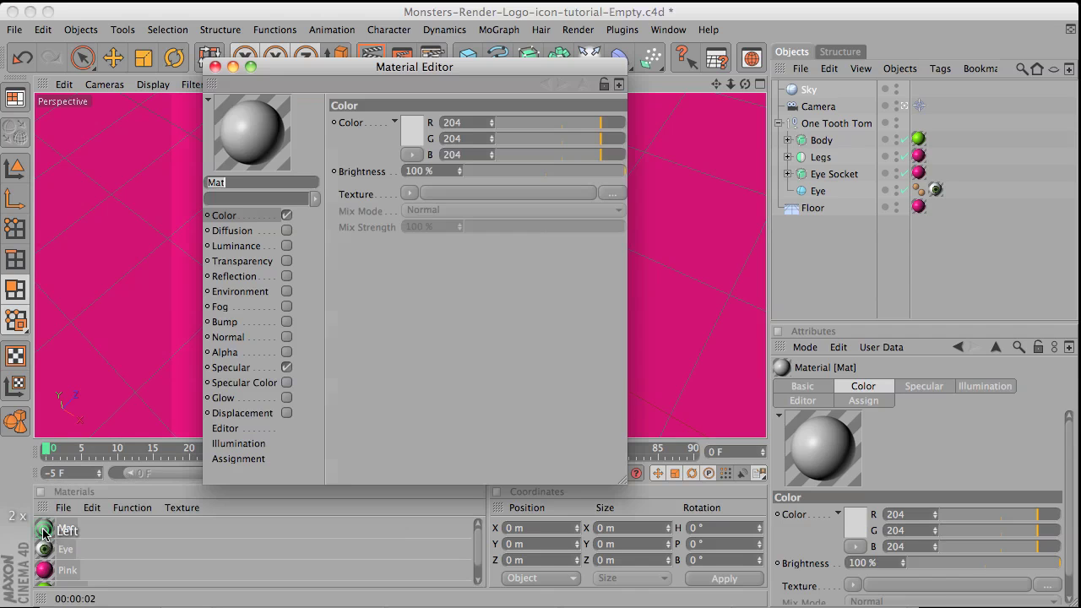
{"action": "left_click", "coordinate": [239, 247]}
{"action": "left_click", "coordinate": [287, 246]}
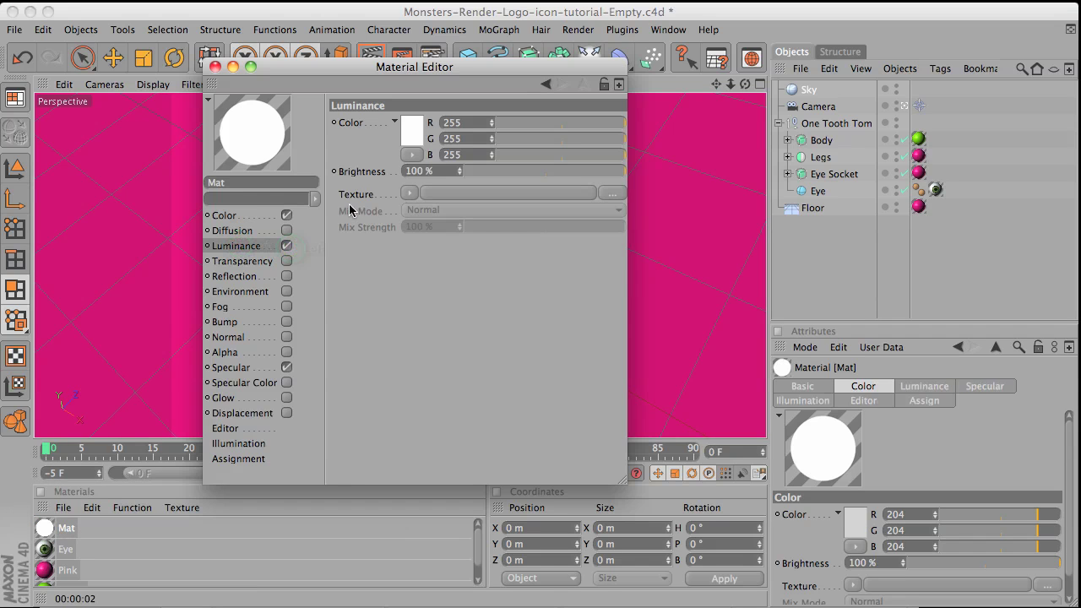
{"action": "left_click", "coordinate": [446, 196]}
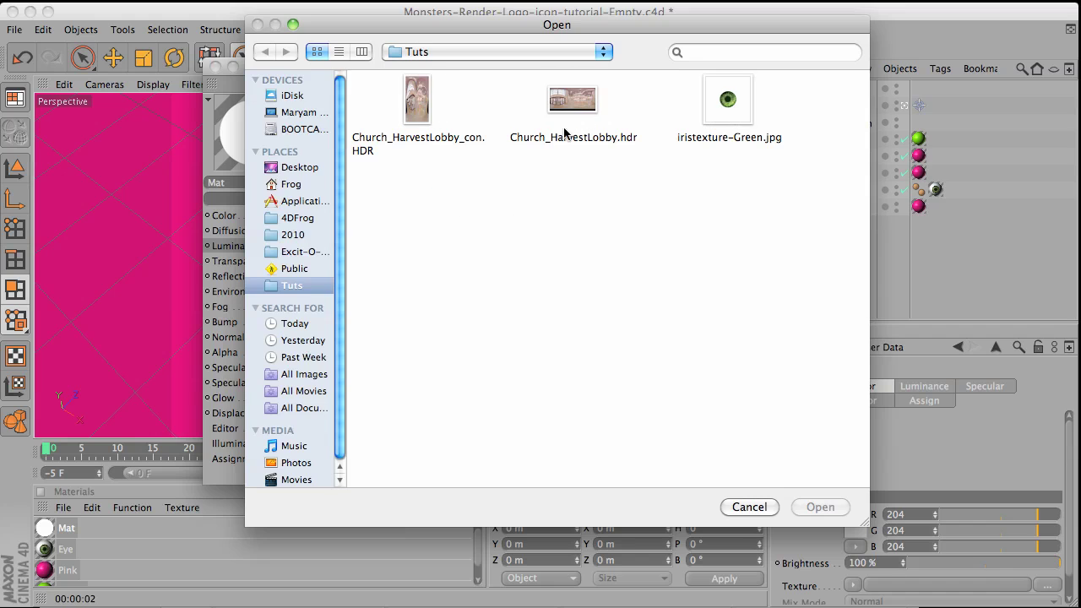
{"action": "left_click", "coordinate": [585, 95]}
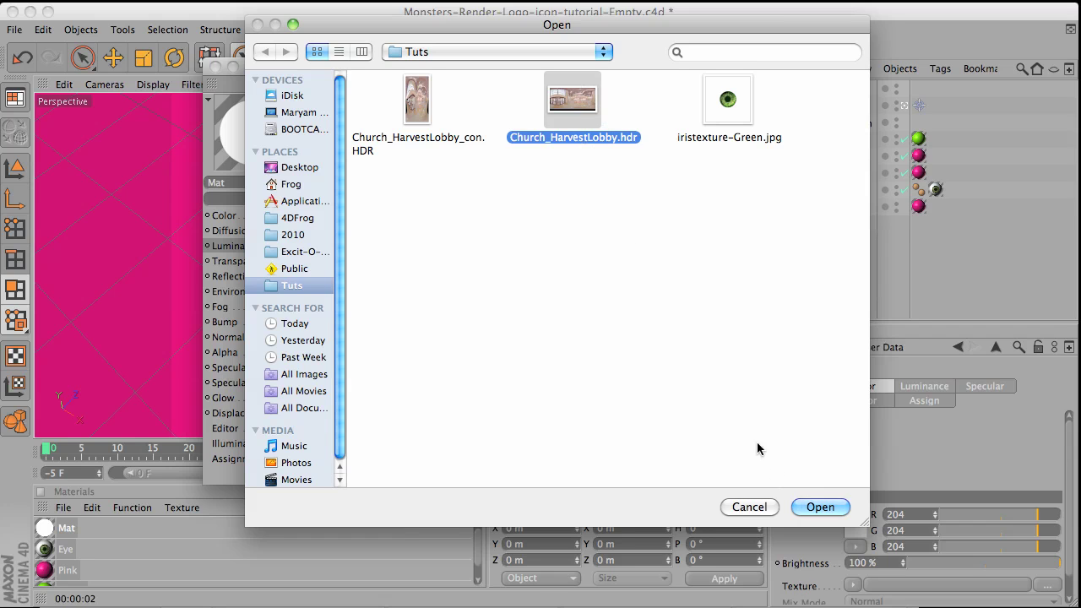
- Load the HDR image, copying it beside the scene file, and rename the material HDR
{"action": "left_click", "coordinate": [821, 505]}
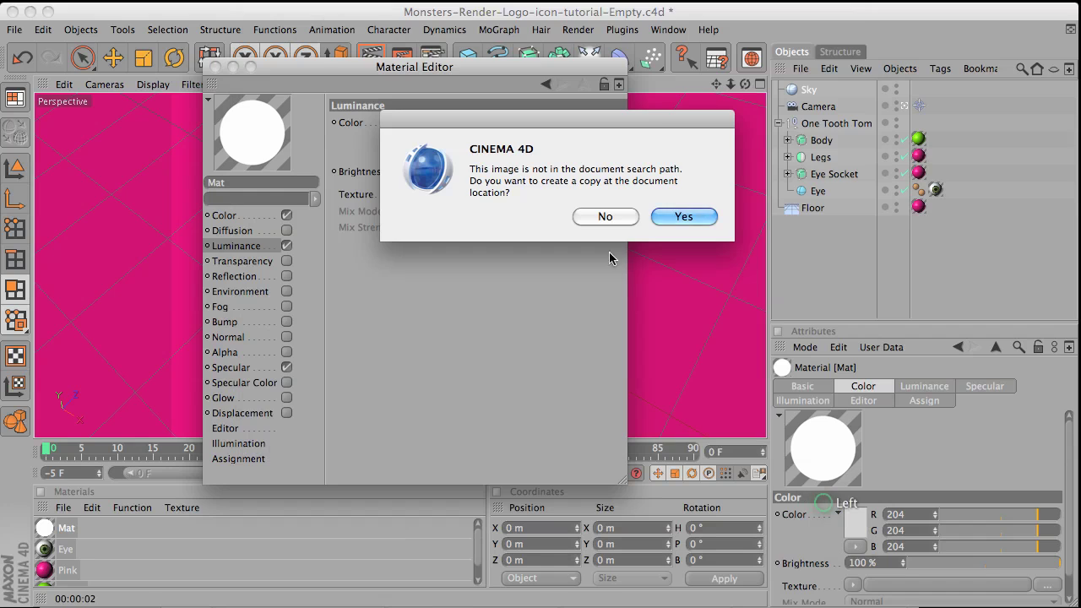
{"action": "left_click", "coordinate": [669, 215]}
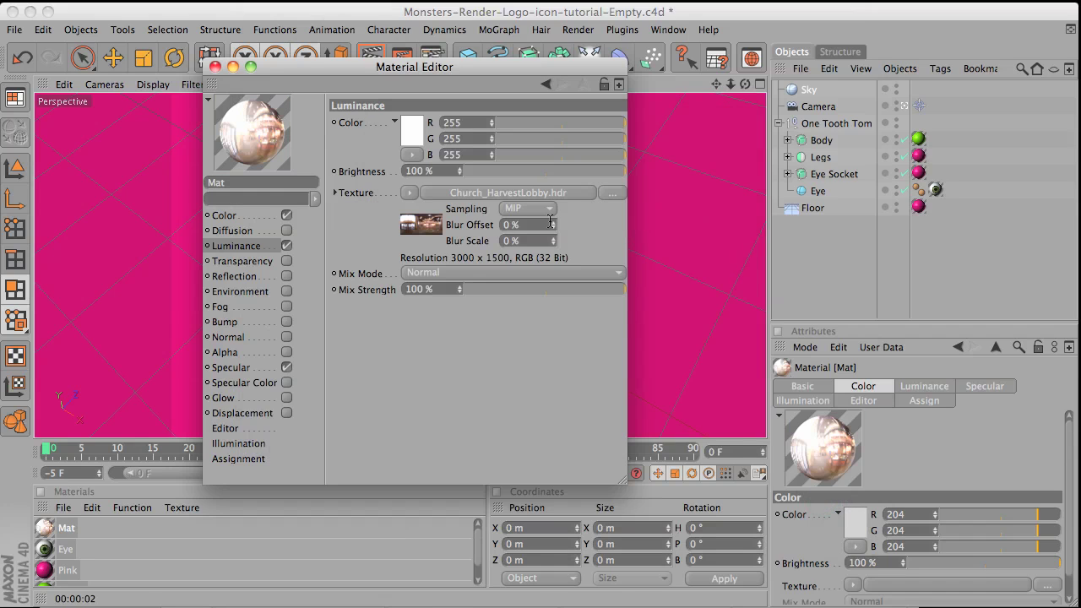
{"action": "left_click", "coordinate": [240, 181]}
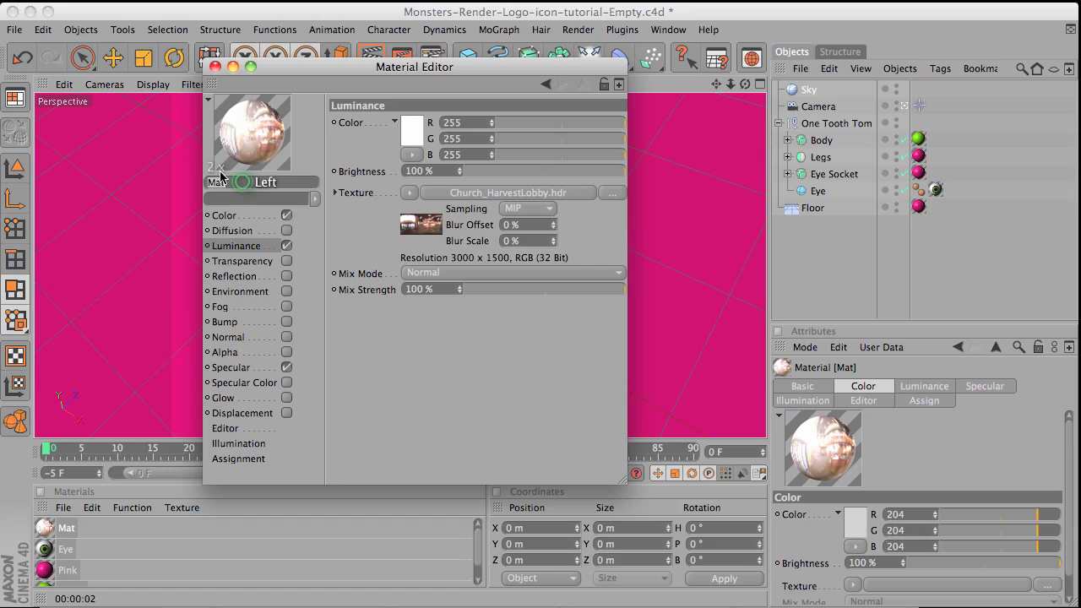
{"action": "type", "text": "HDR"}
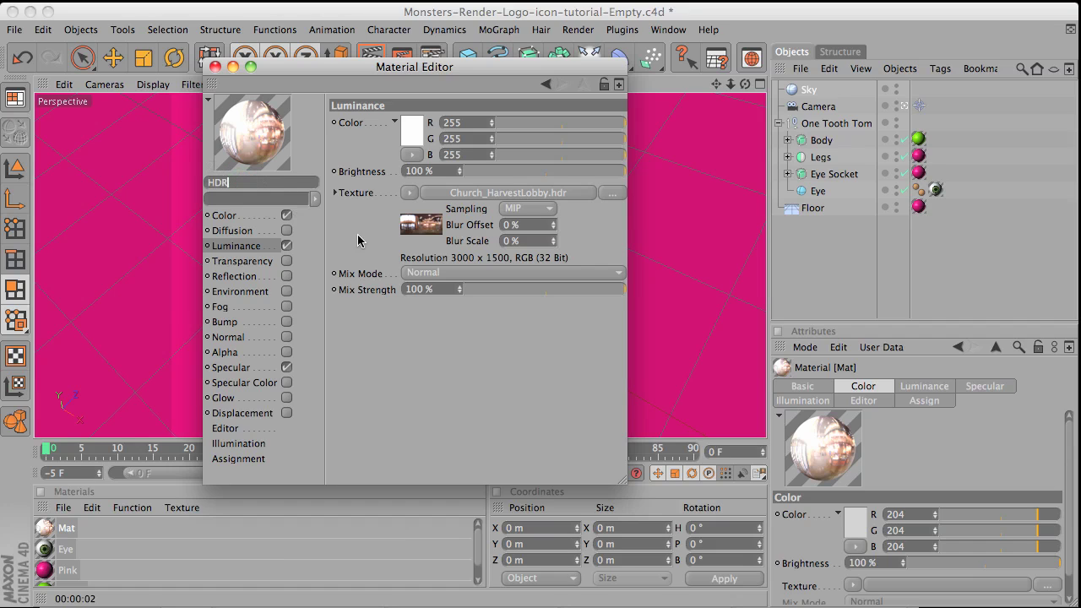
- Lower luminance brightness to 59% and set the material colour to grey 92/92/92
{"action": "left_click", "coordinate": [602, 174]}
{"action": "left_click_drag", "start_coordinate": [601, 175], "coordinate": [559, 176]}
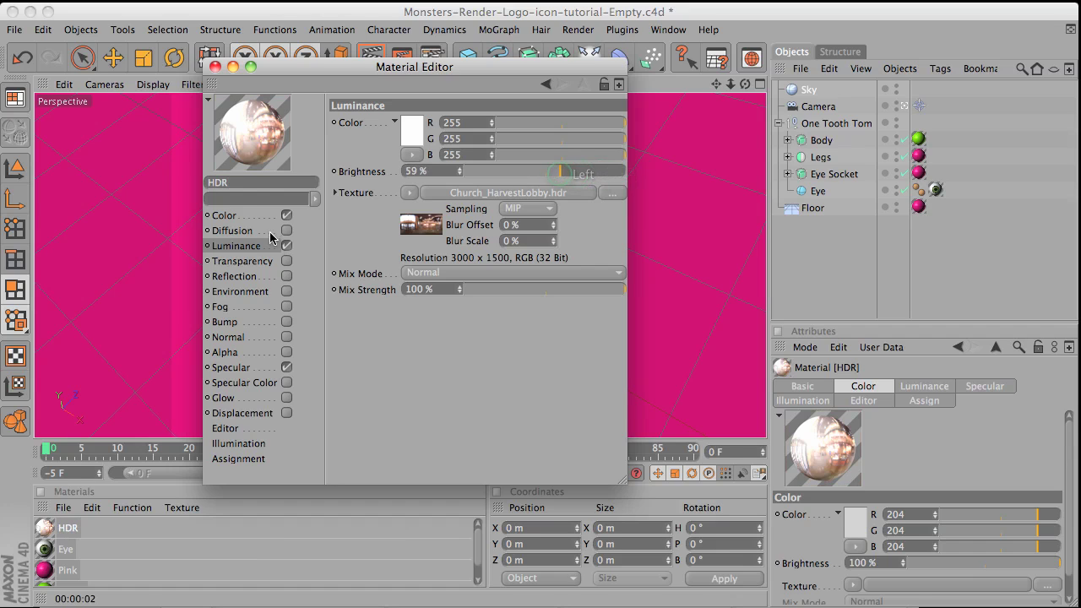
{"action": "left_click", "coordinate": [251, 215]}
{"action": "left_click", "coordinate": [414, 132]}
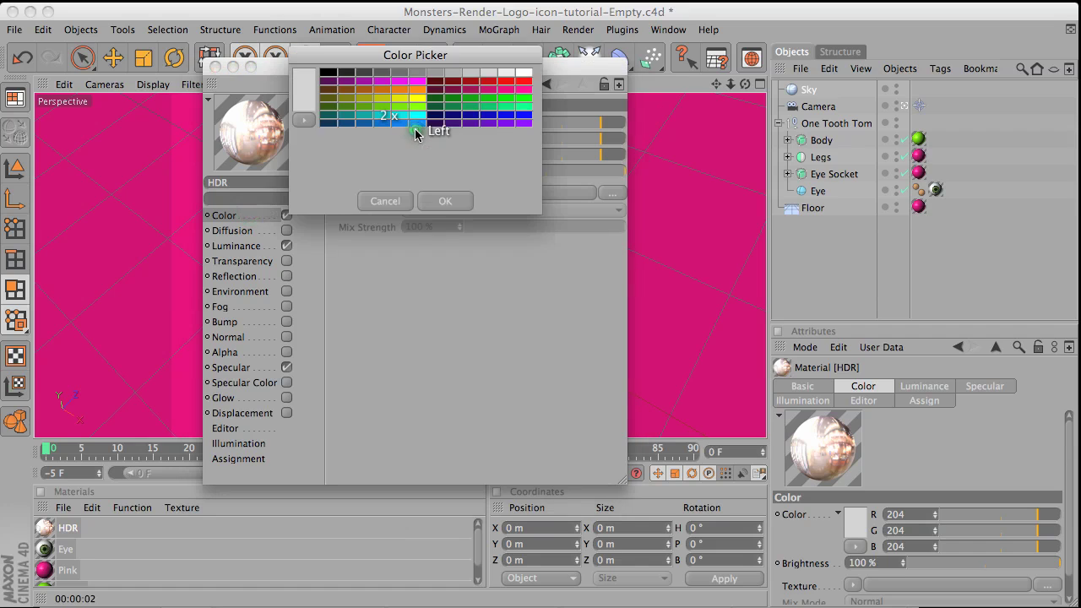
{"action": "left_click", "coordinate": [400, 75]}
{"action": "left_click", "coordinate": [427, 198]}
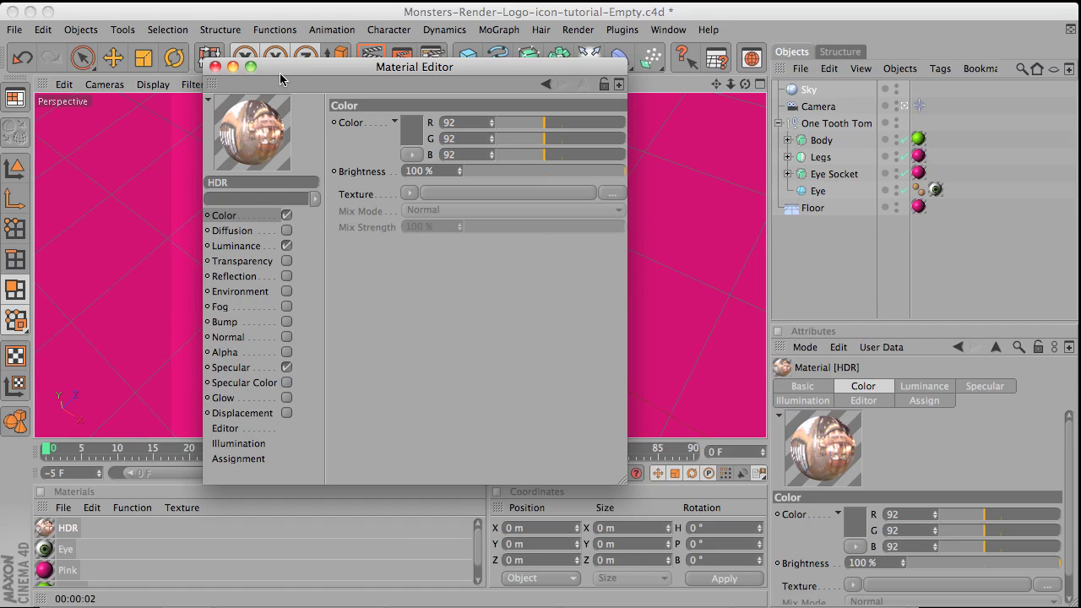
{"action": "left_click", "coordinate": [215, 67]}
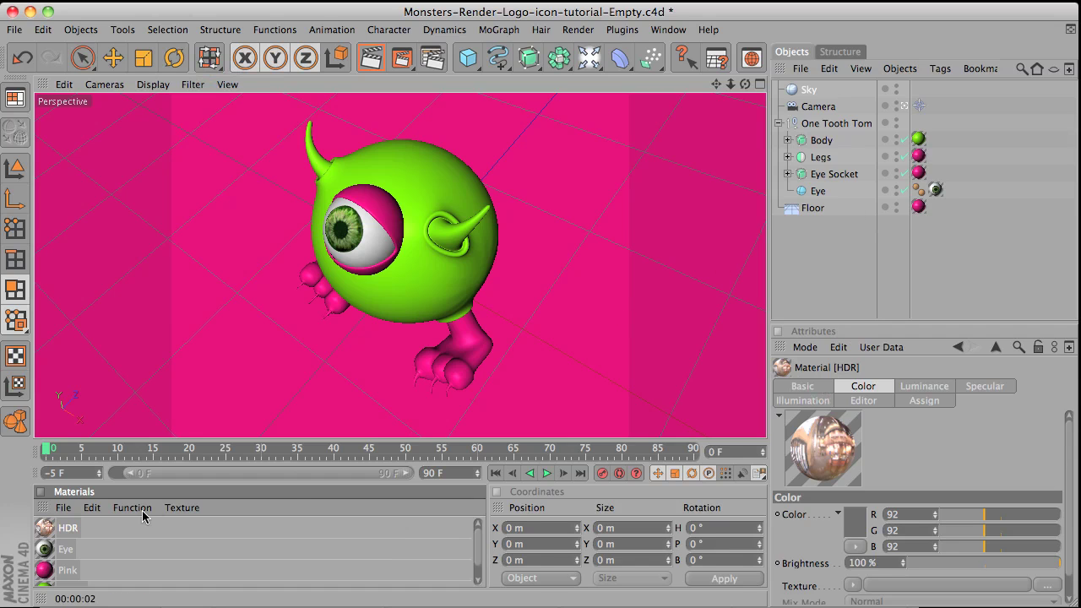
- Apply the HDR material to the Sky object and render the viewport to show window reflections
{"action": "left_click_drag", "start_coordinate": [480, 318], "coordinate": [879, 90]}
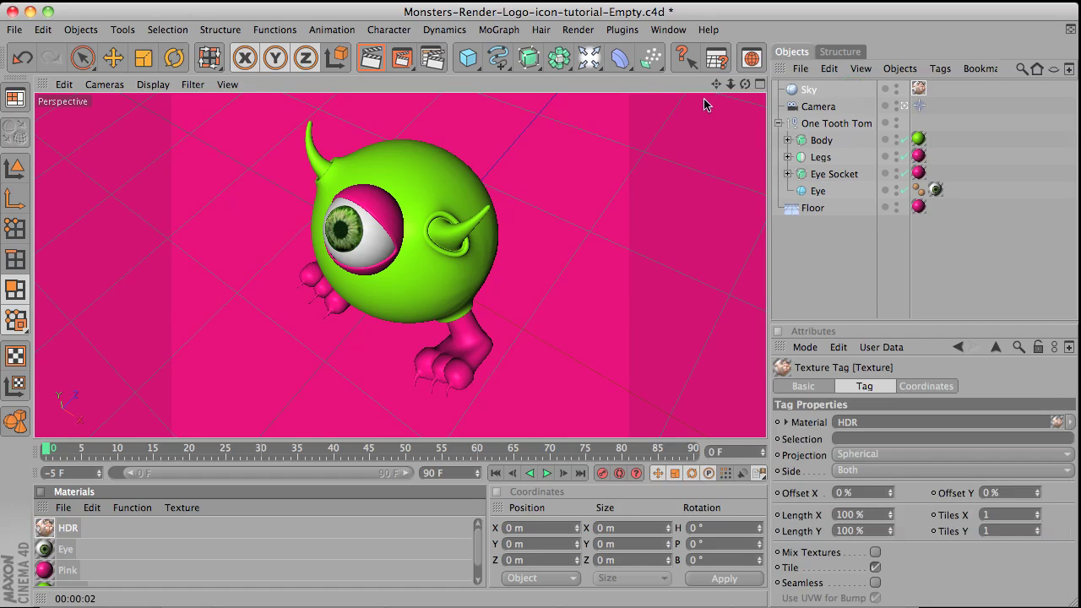
{"action": "left_click", "coordinate": [578, 30]}
{"action": "left_click", "coordinate": [579, 52]}
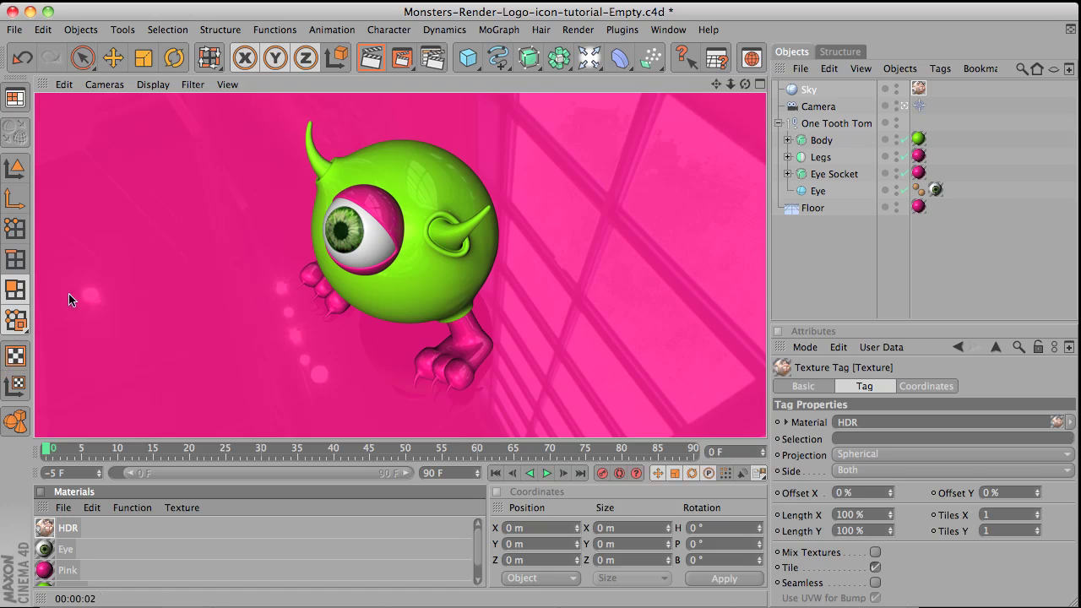
- Add a Global Illumination effect in the Render Settings dialog
{"action": "left_click", "coordinate": [567, 30]}
{"action": "left_click", "coordinate": [600, 180]}
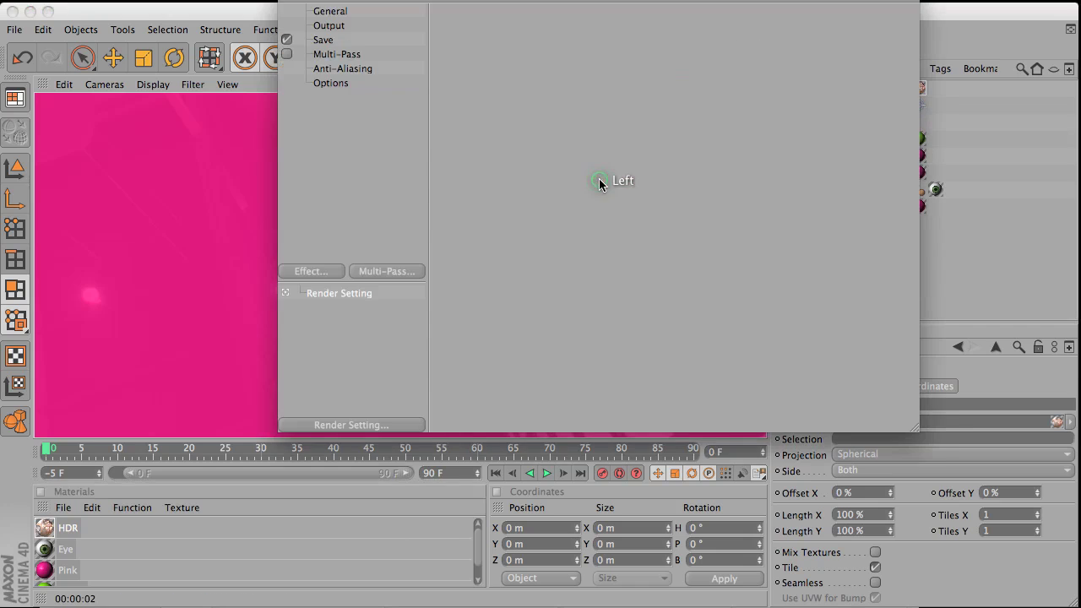
{"action": "left_click", "coordinate": [321, 274]}
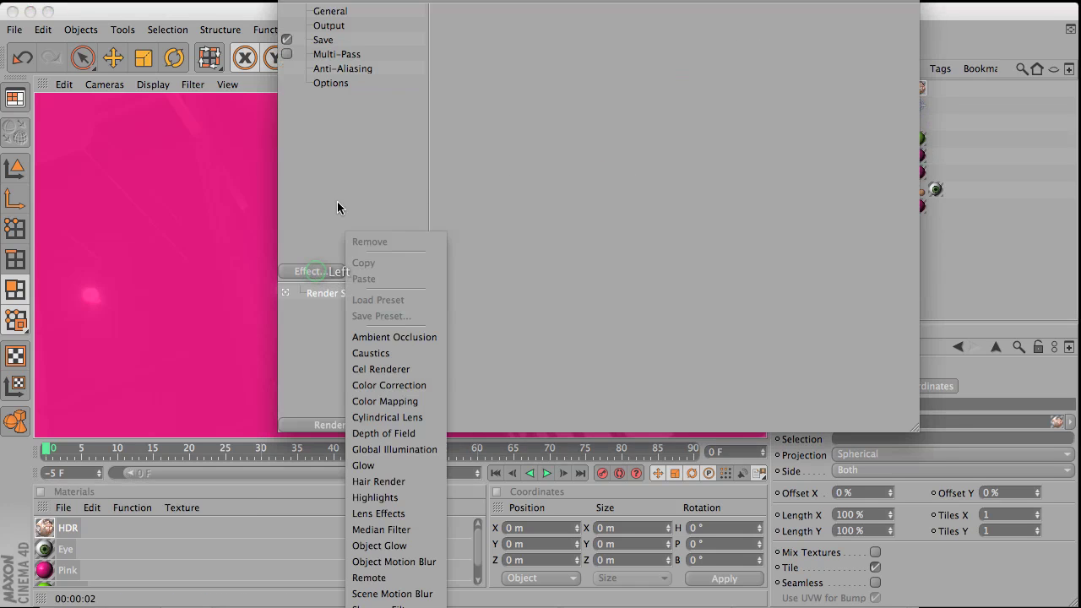
{"action": "left_click", "coordinate": [394, 450]}
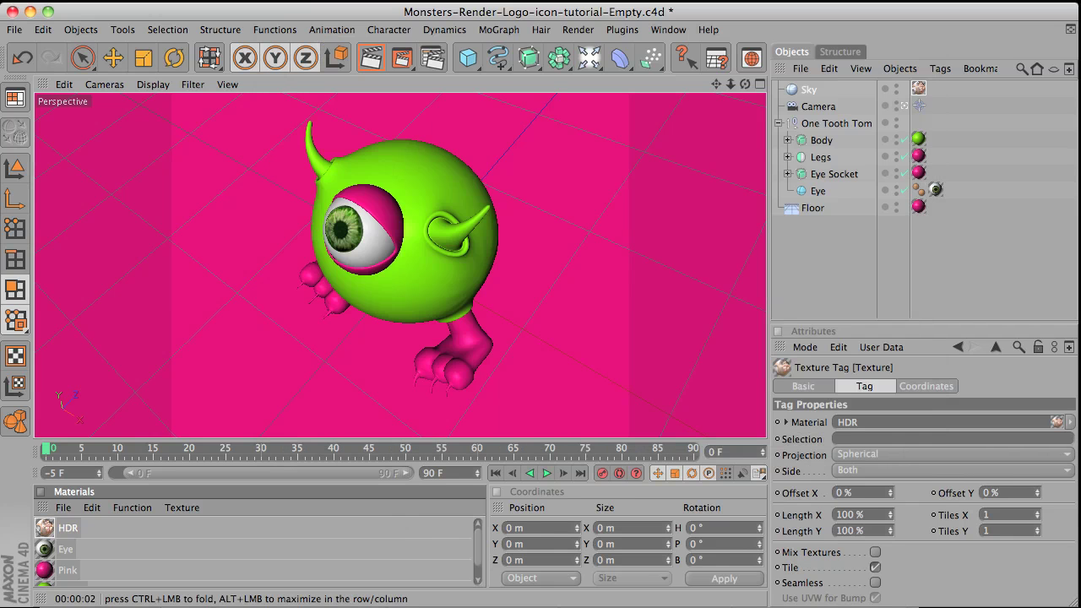
- Render the viewport with global illumination, starting the irradiance cache prepass
{"action": "left_click", "coordinate": [578, 30]}
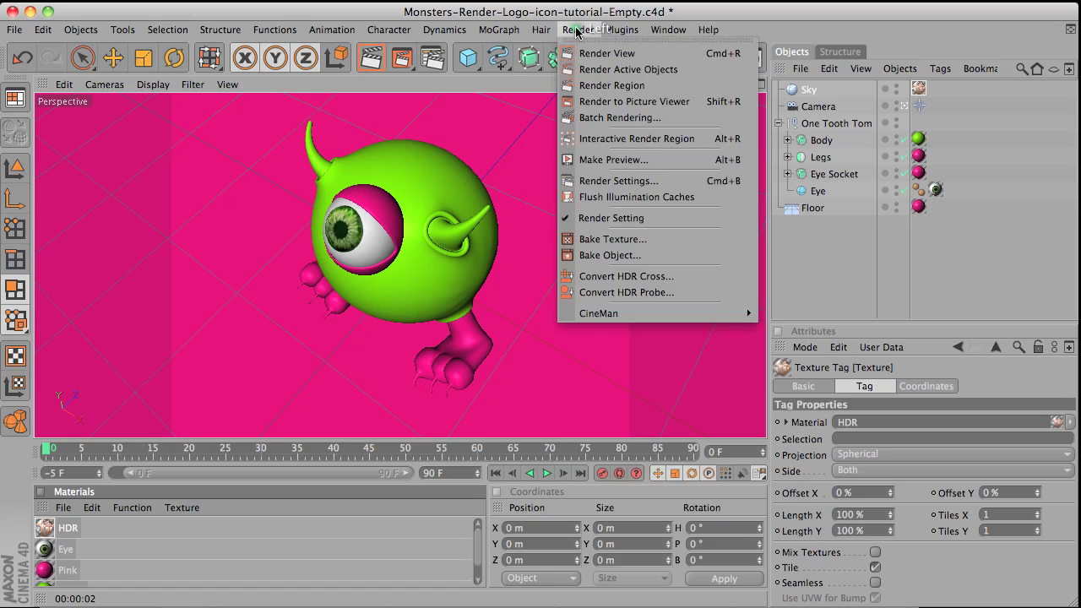
{"action": "left_click", "coordinate": [591, 53]}
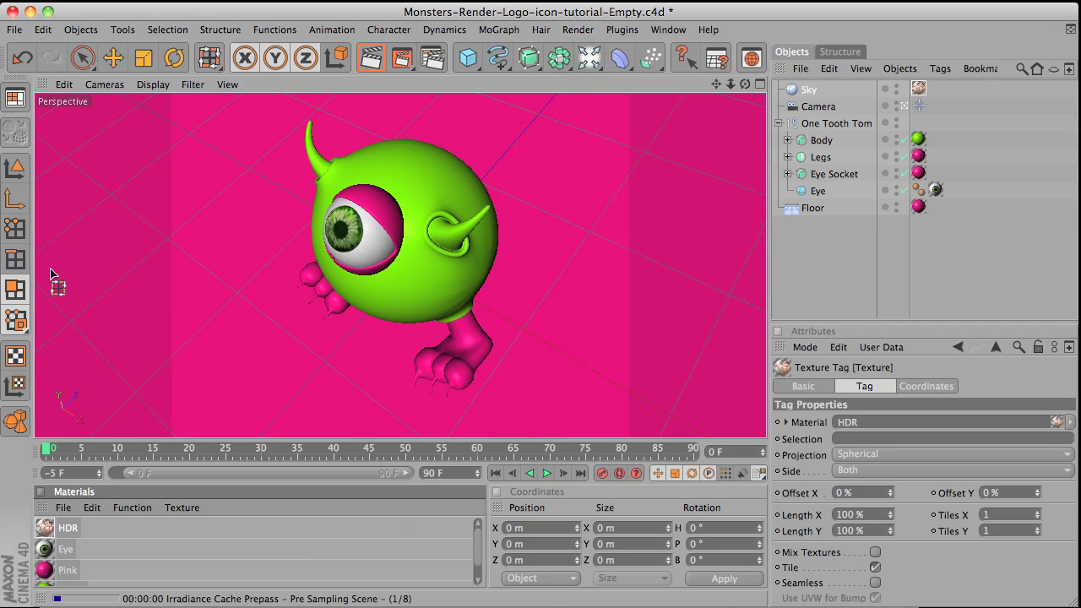